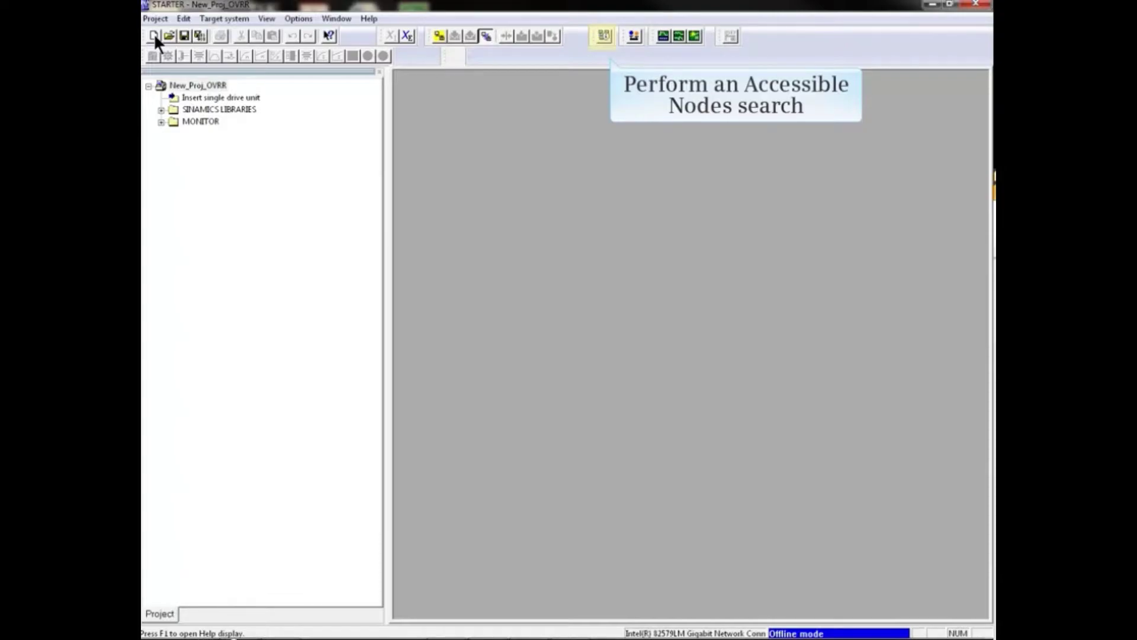
- Search the accessible nodes and select Drive_unit_1 for upload into the project
left_click(604, 36)
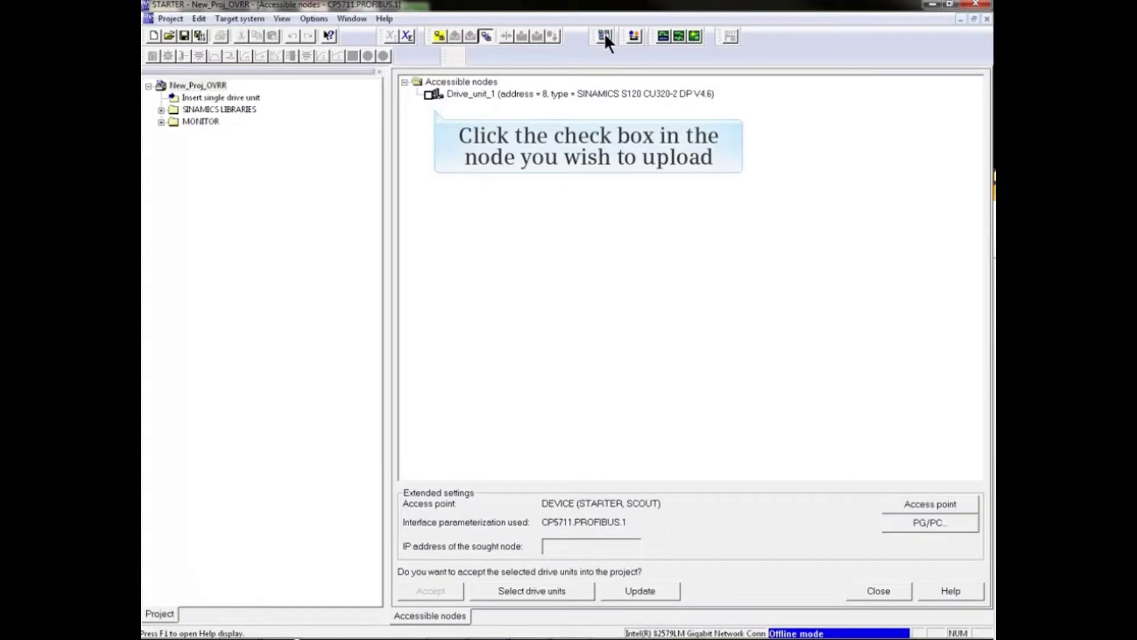
left_click(430, 94)
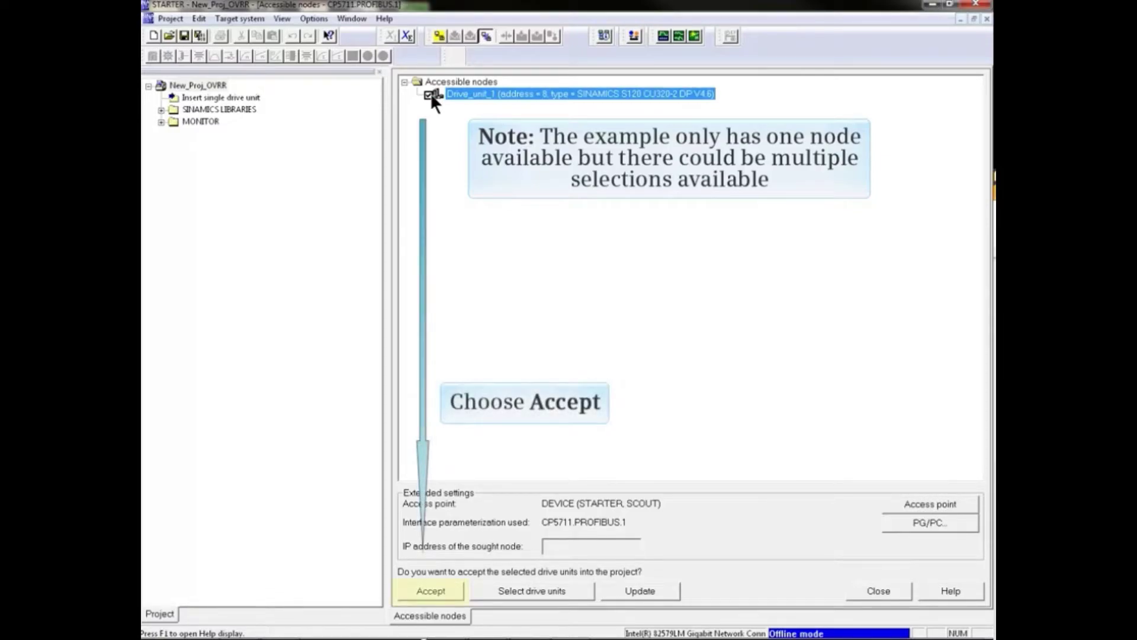
- Accept Drive_unit_1 into the project and go online with the drive
left_click(450, 589)
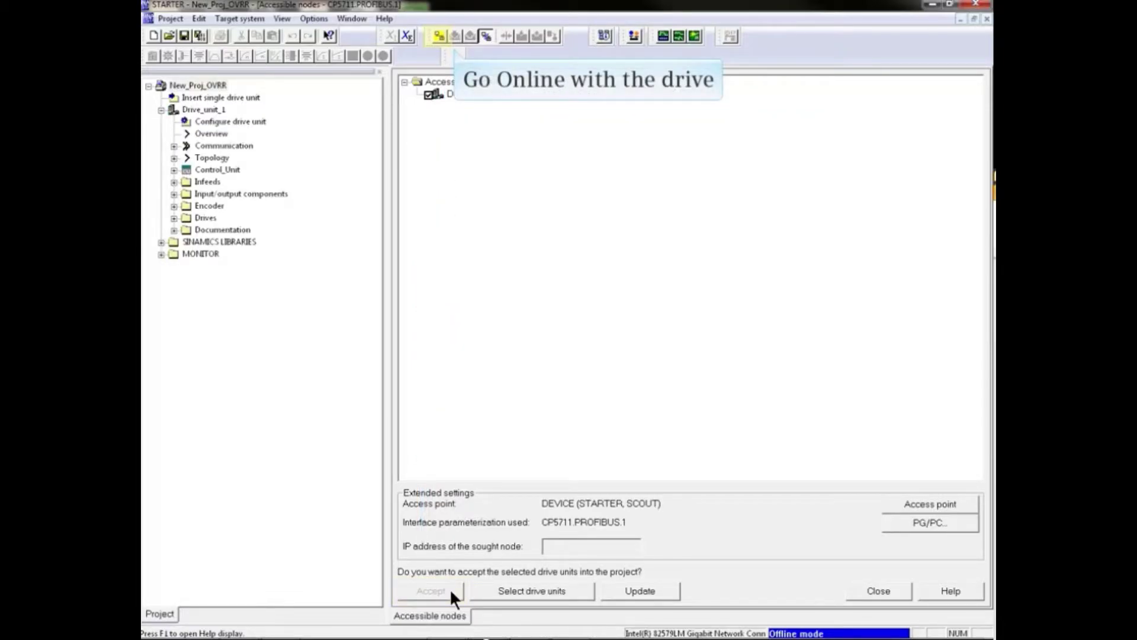
left_click(440, 37)
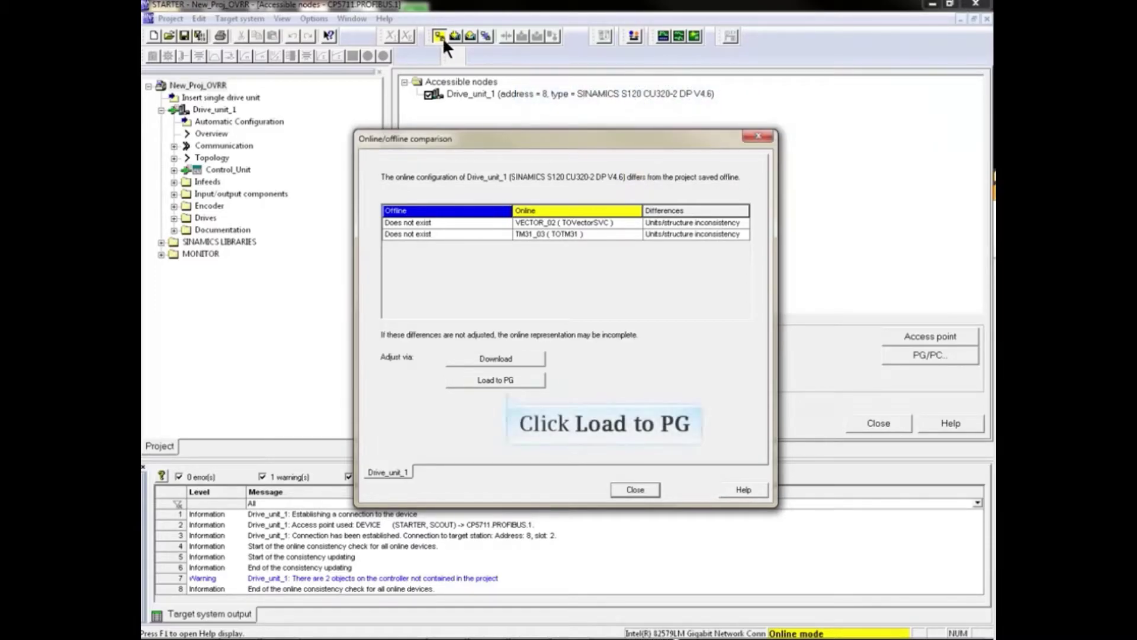
- Load Drive_unit_1's online configuration to the PG and confirm the upload
left_click(513, 377)
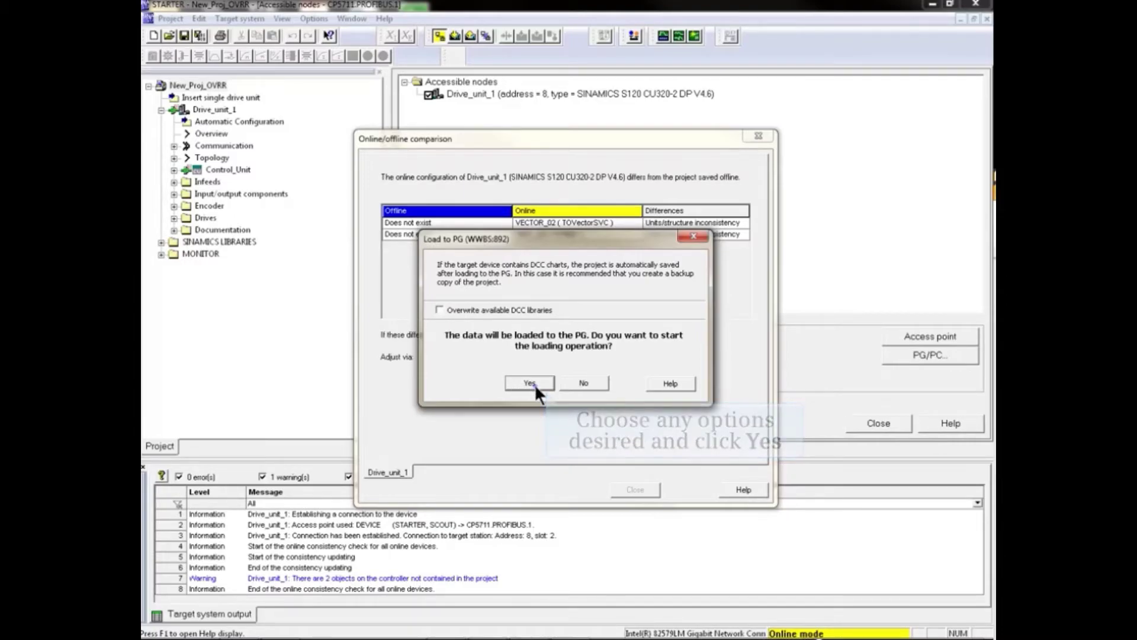
left_click(533, 384)
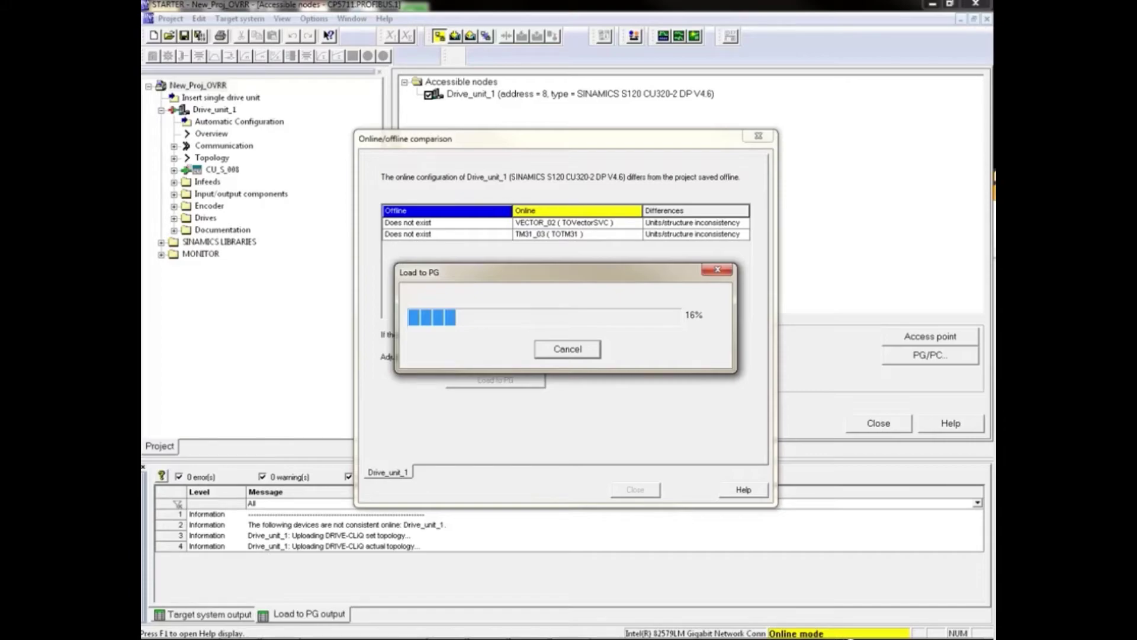